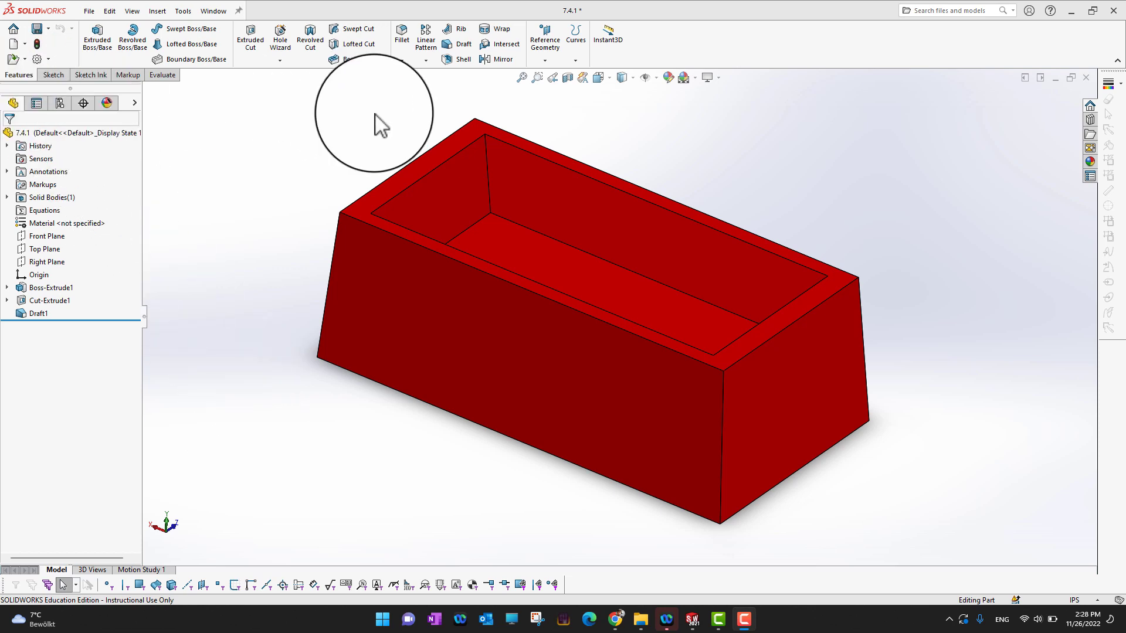
Step: Shell the tapered box with a 0.10 in wall thickness, removing its large bottom face
{"action": "left_click", "coordinate": [463, 59]}
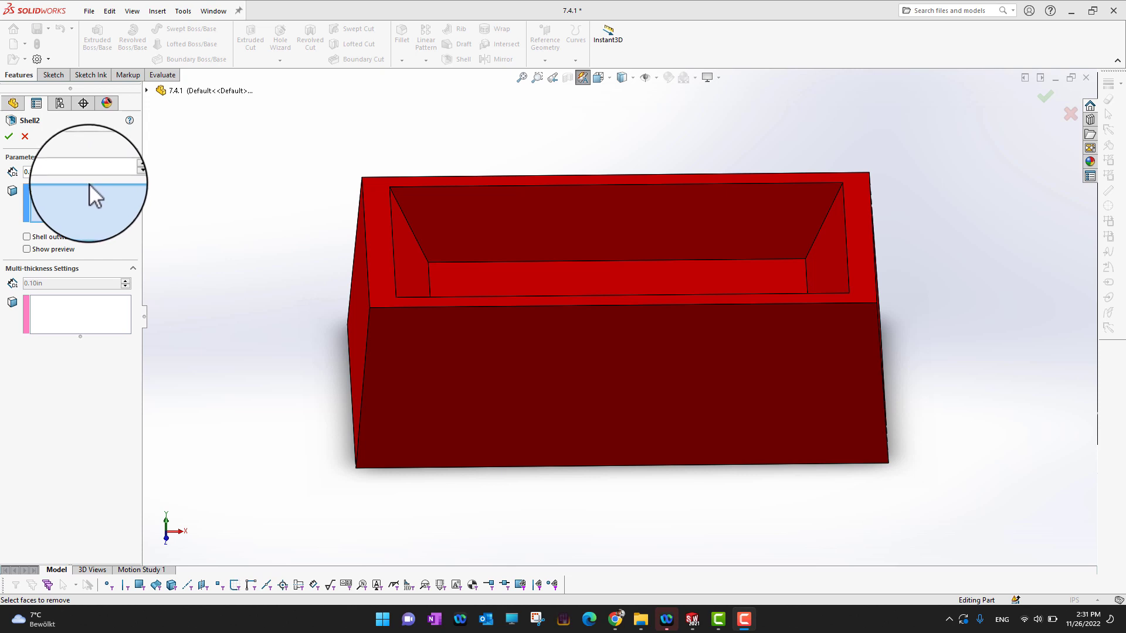
{"action": "left_click", "coordinate": [78, 202]}
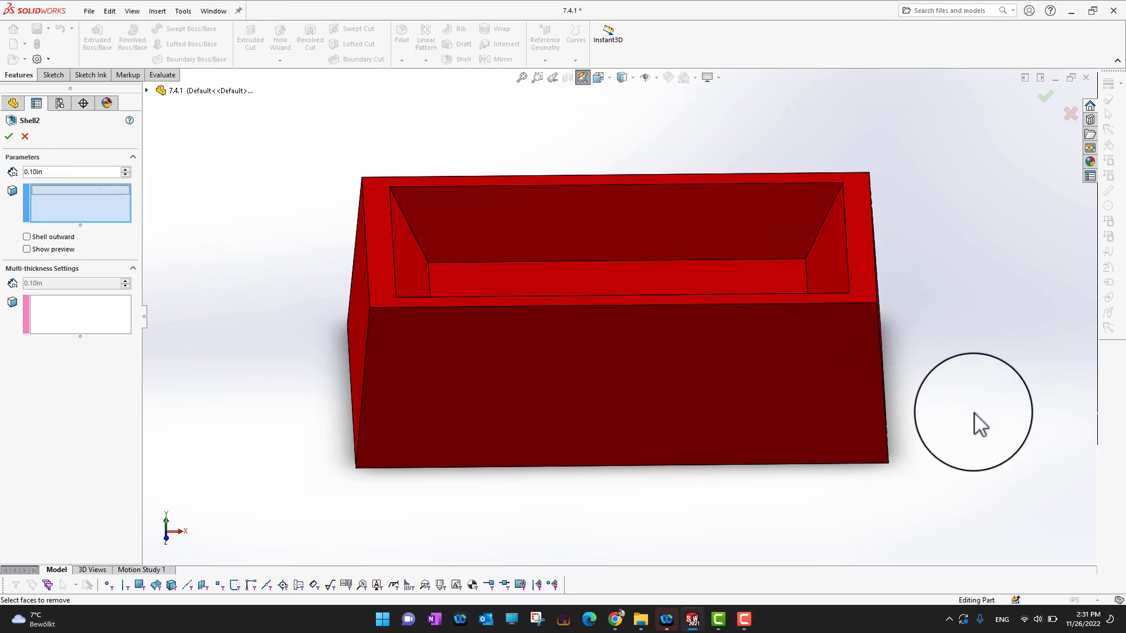
{"action": "middle_click_drag", "start_coordinate": [973, 420], "coordinate": [967, 126]}
{"action": "left_click", "coordinate": [641, 316]}
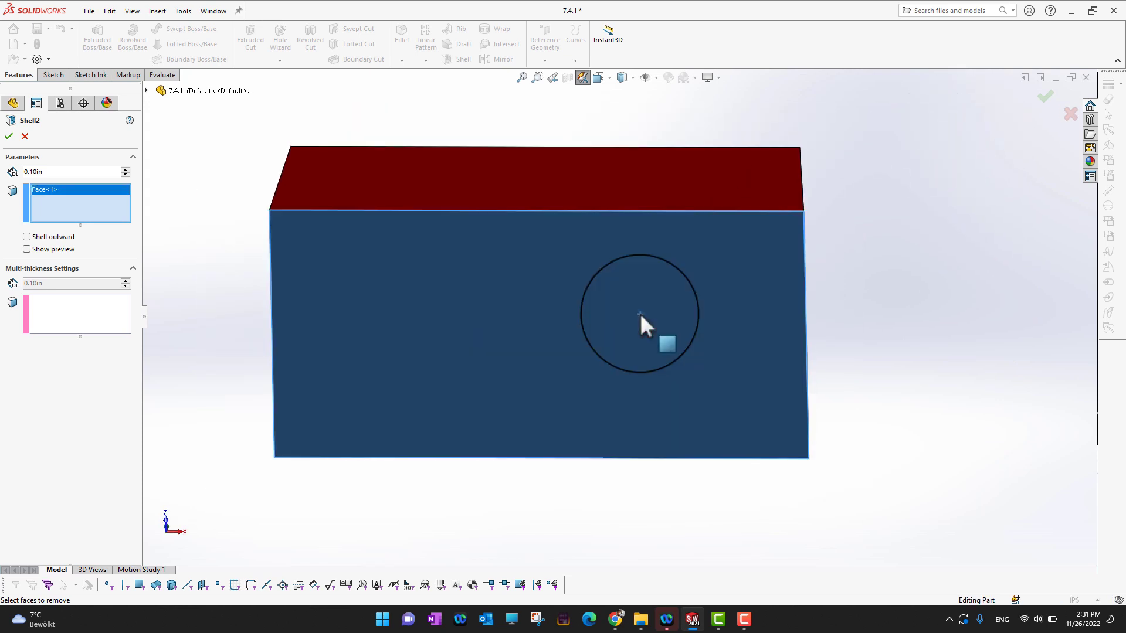
{"action": "middle_click_drag", "start_coordinate": [849, 311], "coordinate": [903, 517]}
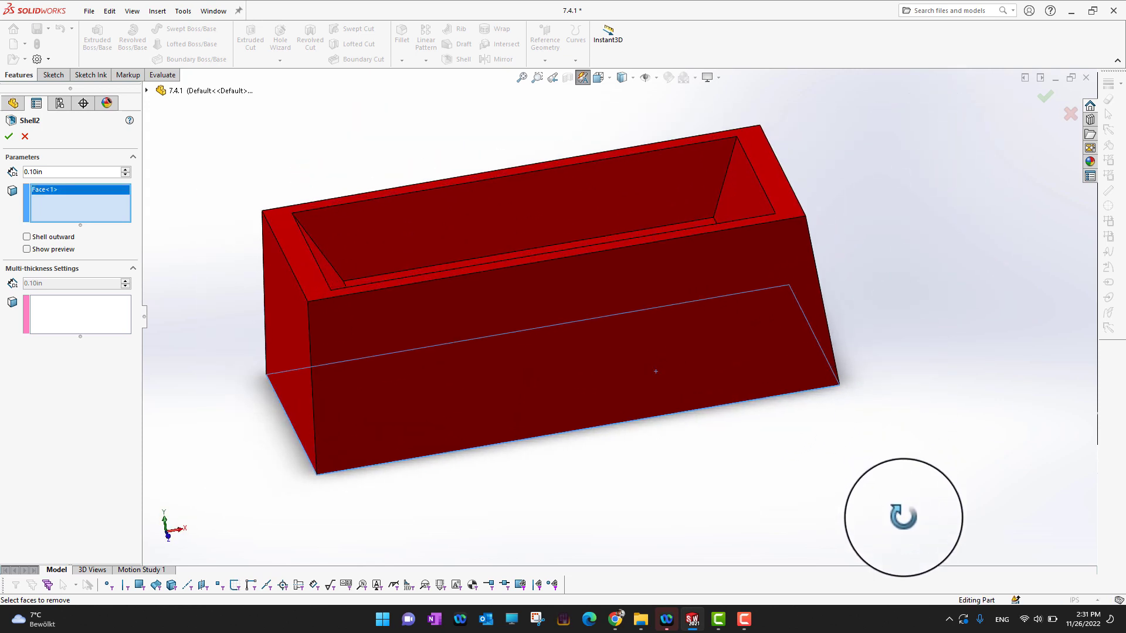
{"action": "left_click", "coordinate": [10, 136]}
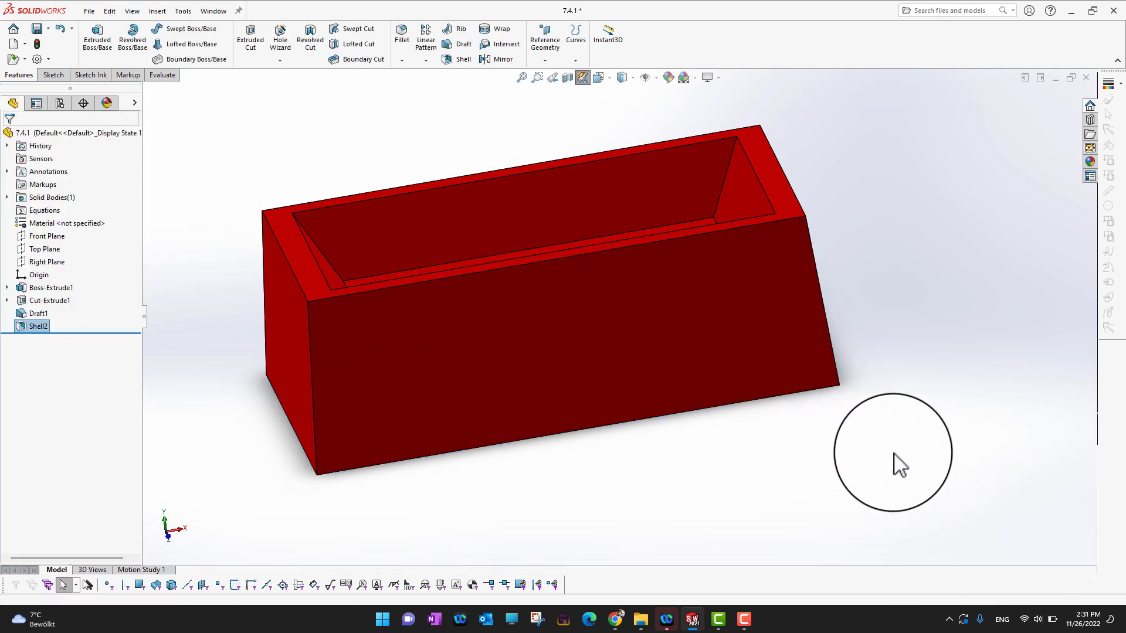
Step: Examine the shelled box from below and in a section view on the Front Plane, closing the section without keeping it
{"action": "middle_click_drag", "start_coordinate": [900, 465], "coordinate": [898, 152]}
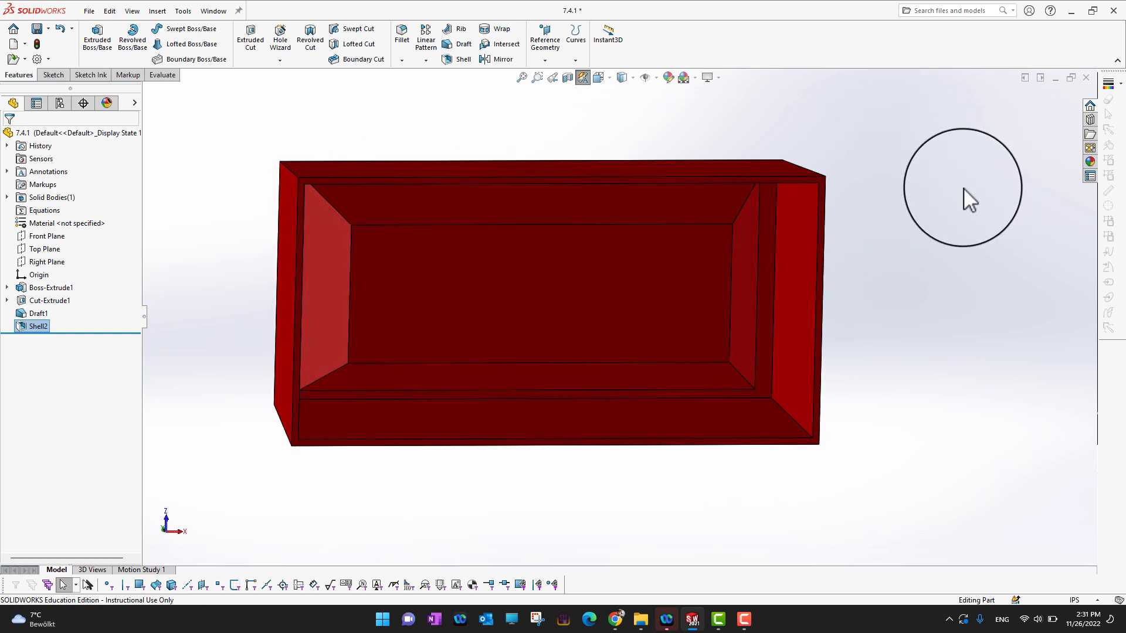
{"action": "middle_click_drag", "start_coordinate": [971, 199], "coordinate": [954, 478]}
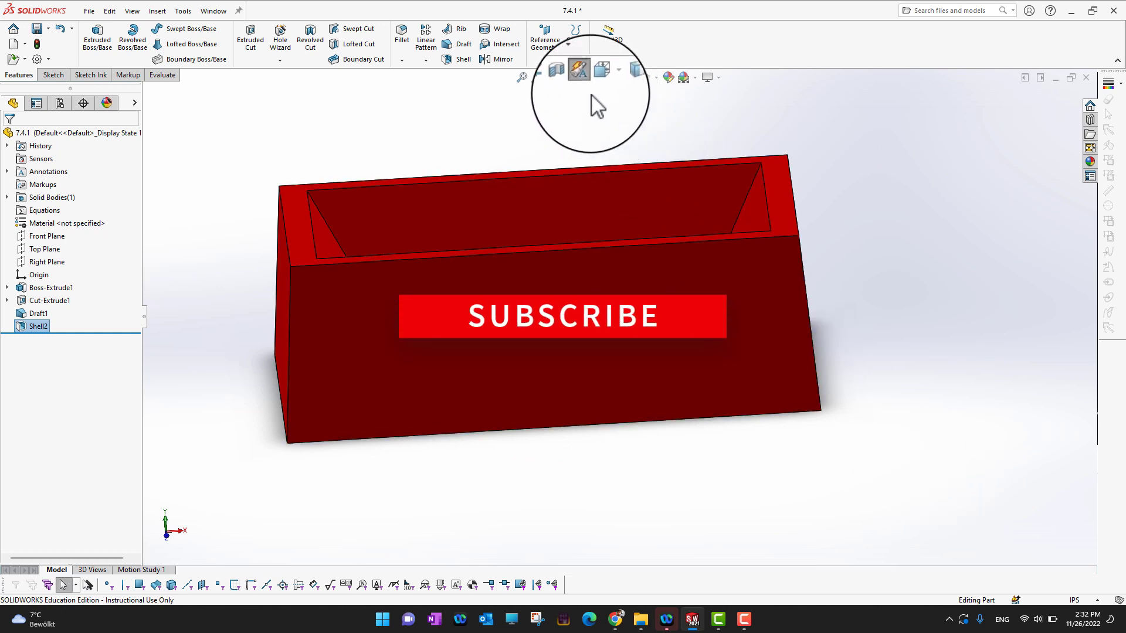
{"action": "left_click", "coordinate": [579, 70]}
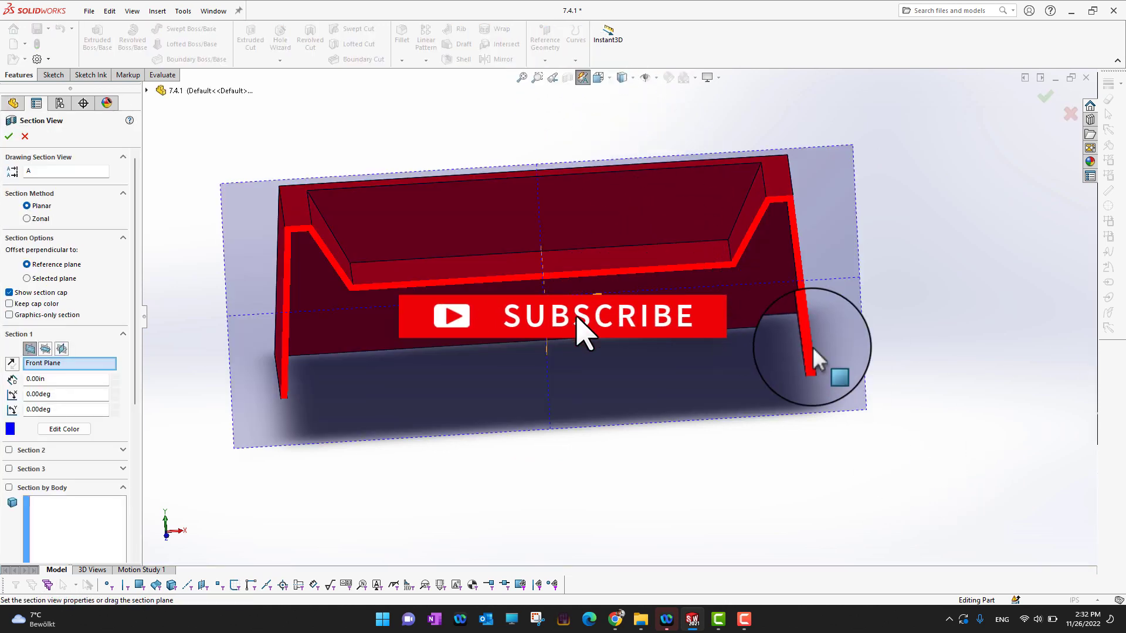
{"action": "middle_click_drag", "start_coordinate": [910, 370], "coordinate": [925, 319]}
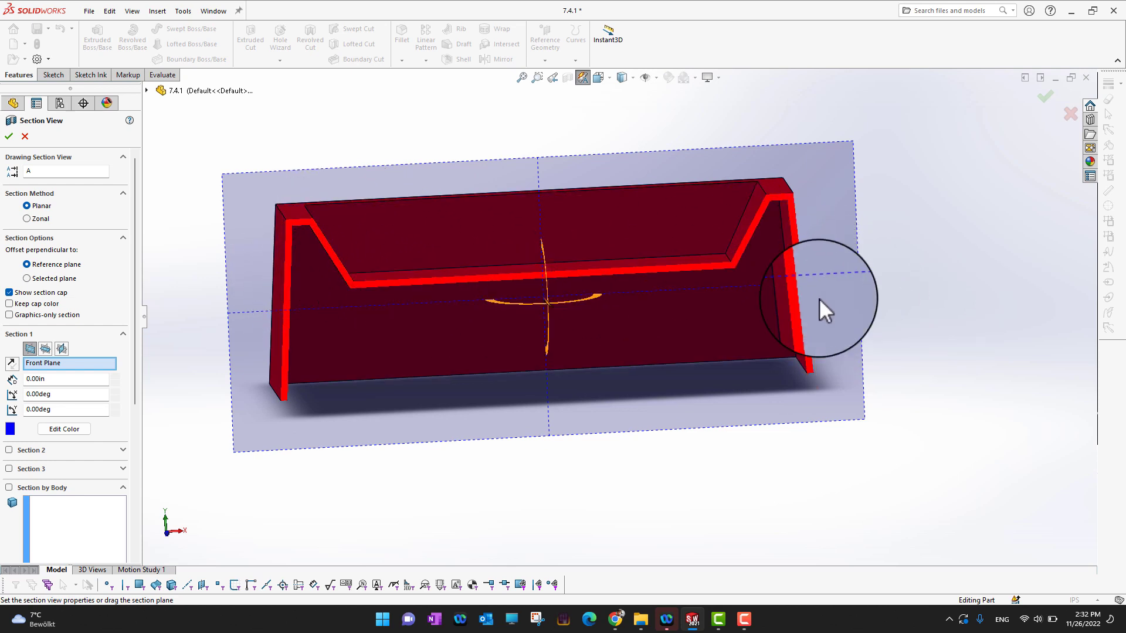
{"action": "key", "text": "Escape"}
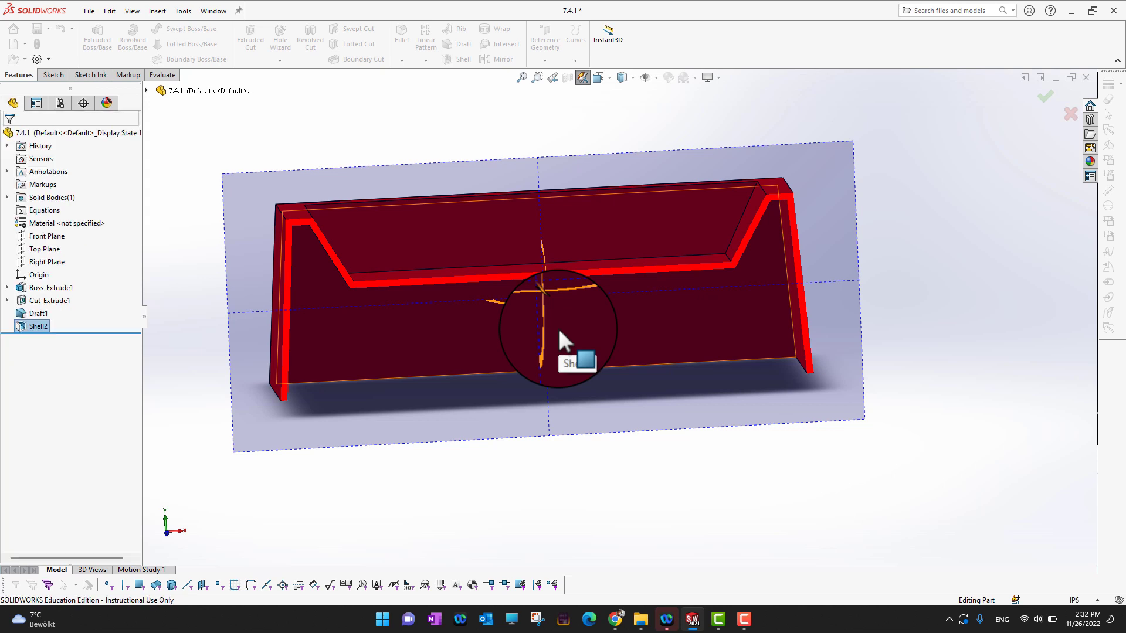
{"action": "middle_click_drag", "start_coordinate": [957, 293], "coordinate": [963, 397]}
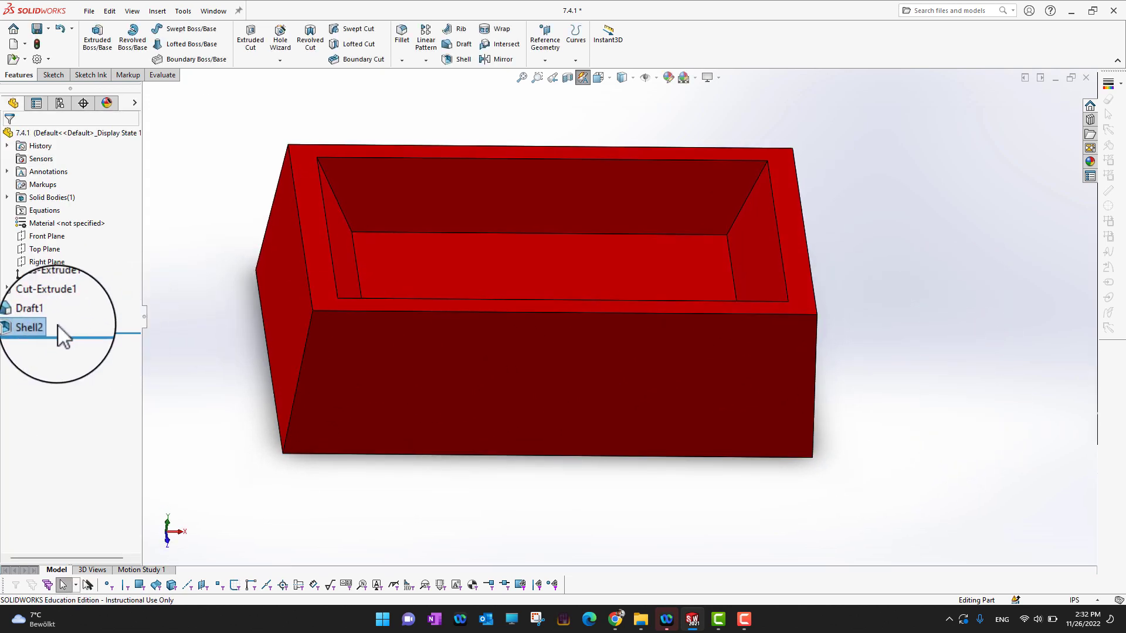
Step: Edit the box's shell feature to give the pocket floor face its own thickness of 0.20 in
{"action": "left_click", "coordinate": [22, 327]}
{"action": "left_click", "coordinate": [32, 293]}
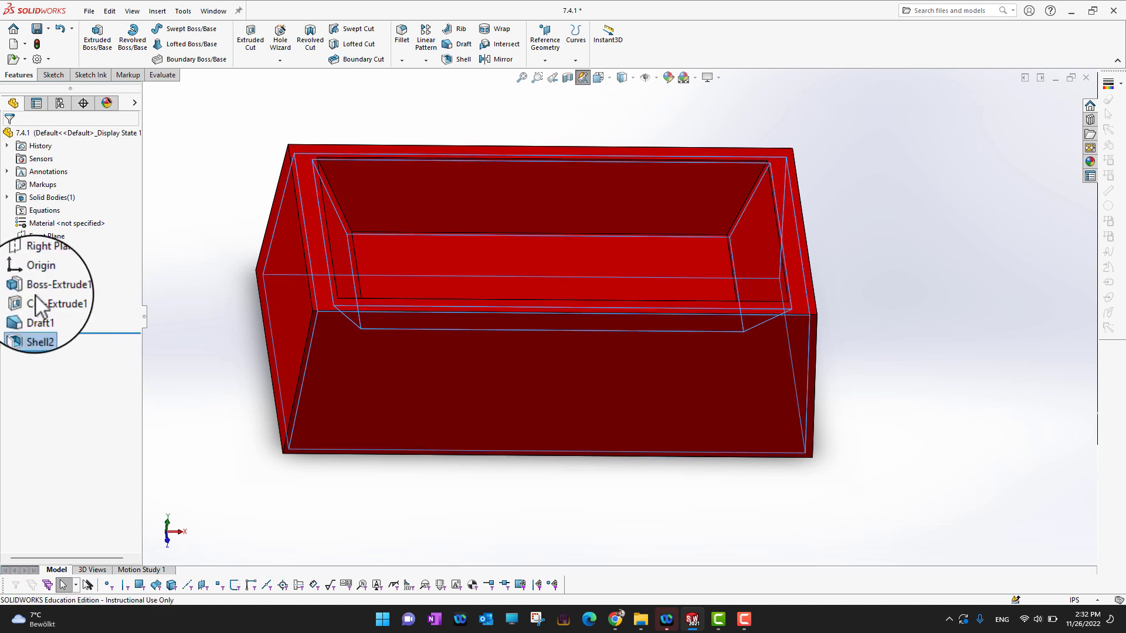
{"action": "middle_click_drag", "start_coordinate": [890, 484], "coordinate": [811, 377]}
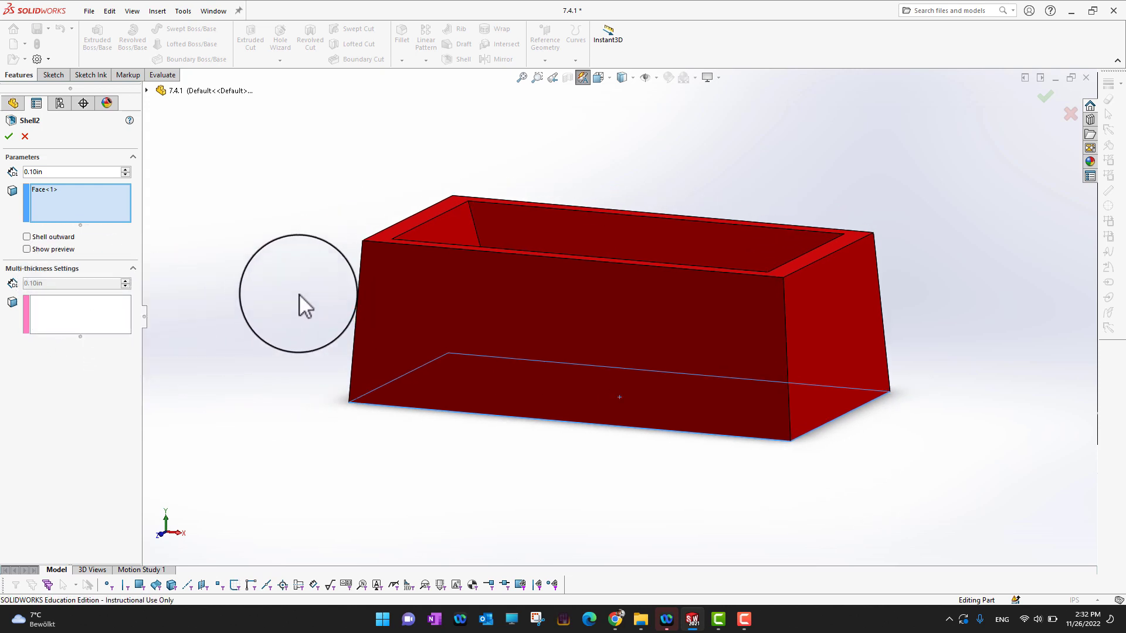
{"action": "middle_click_drag", "start_coordinate": [299, 304], "coordinate": [284, 186]}
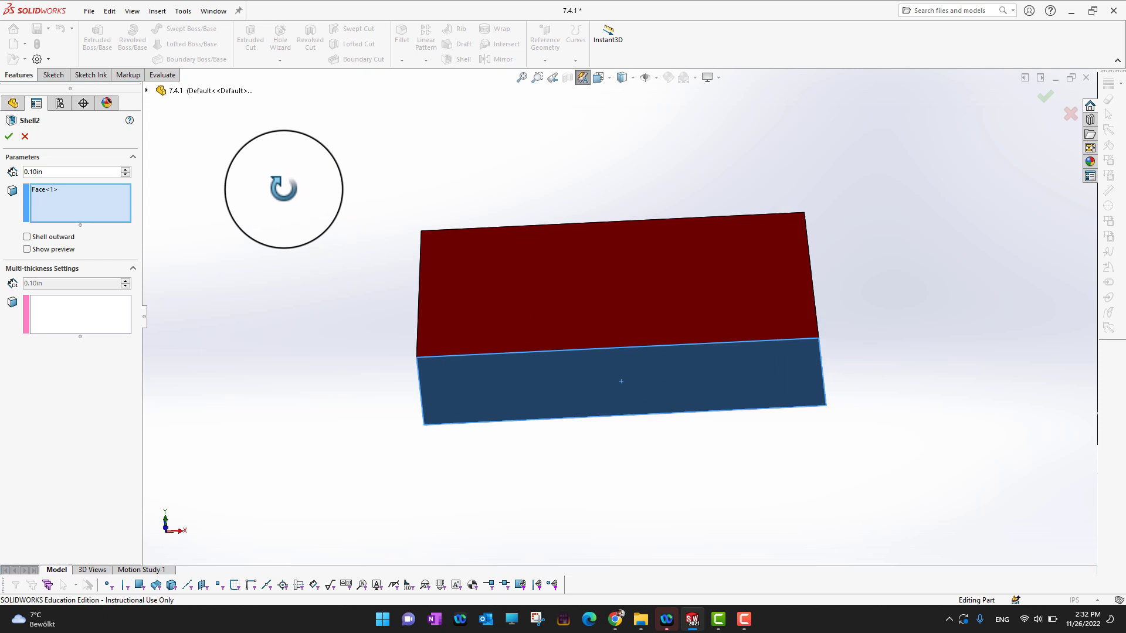
{"action": "left_click", "coordinate": [76, 317]}
{"action": "middle_click_drag", "start_coordinate": [194, 404], "coordinate": [220, 430]}
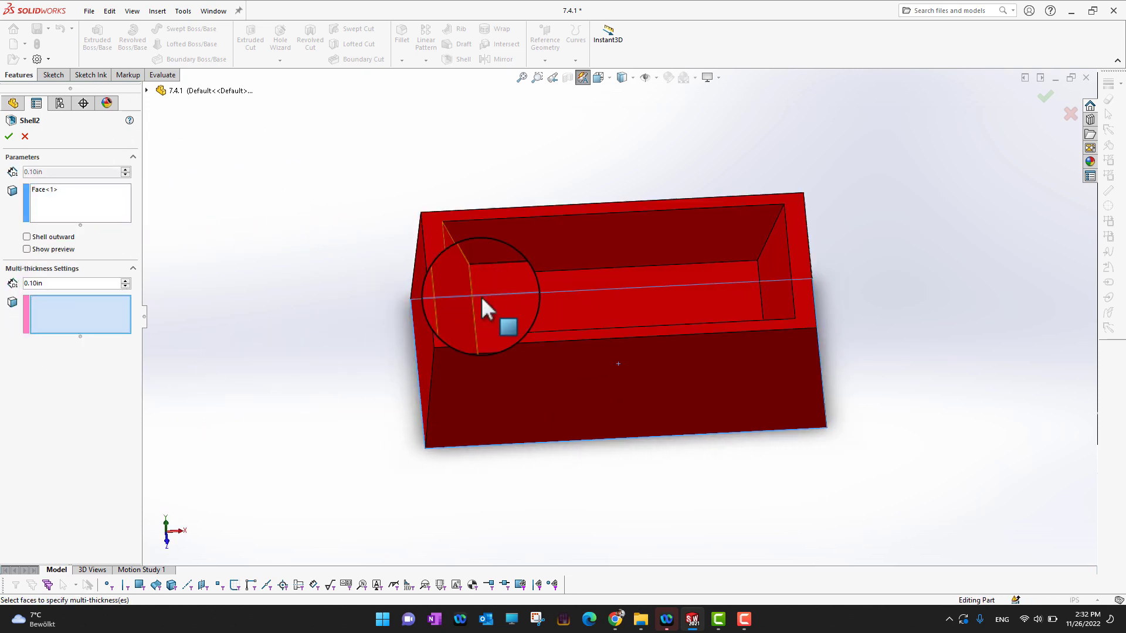
{"action": "left_click", "coordinate": [528, 314]}
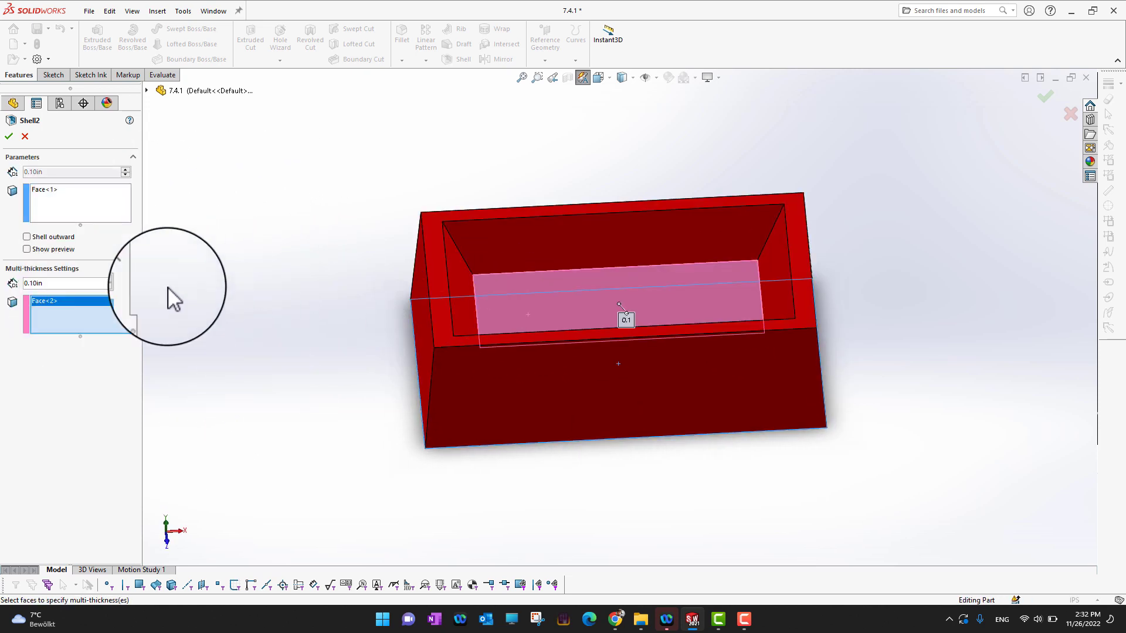
{"action": "left_click", "coordinate": [126, 280]}
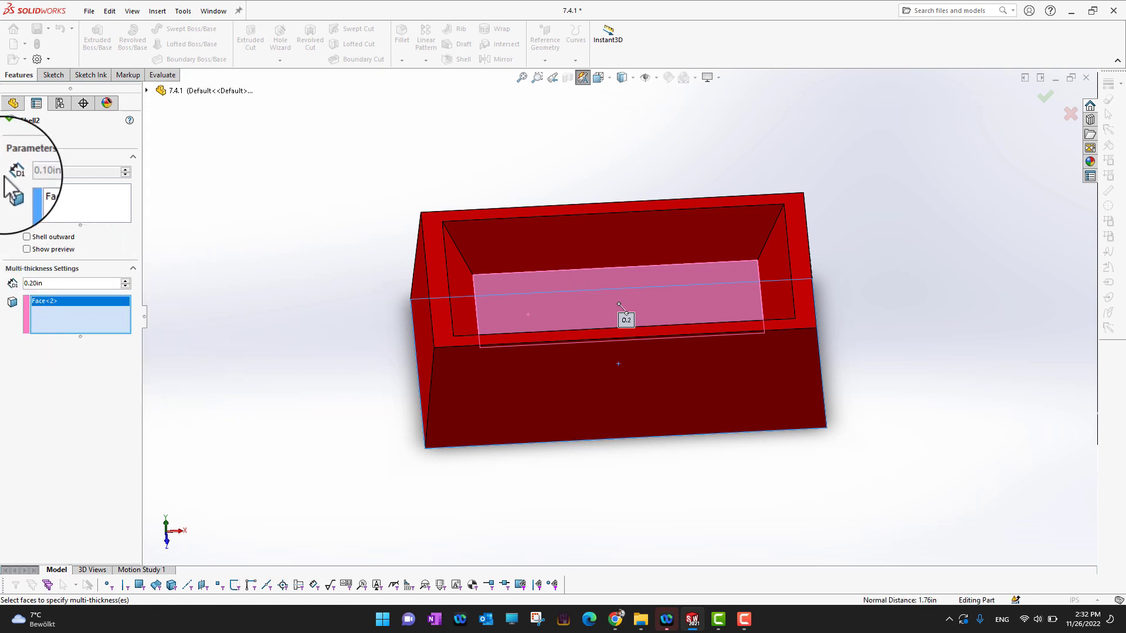
{"action": "left_click", "coordinate": [10, 137]}
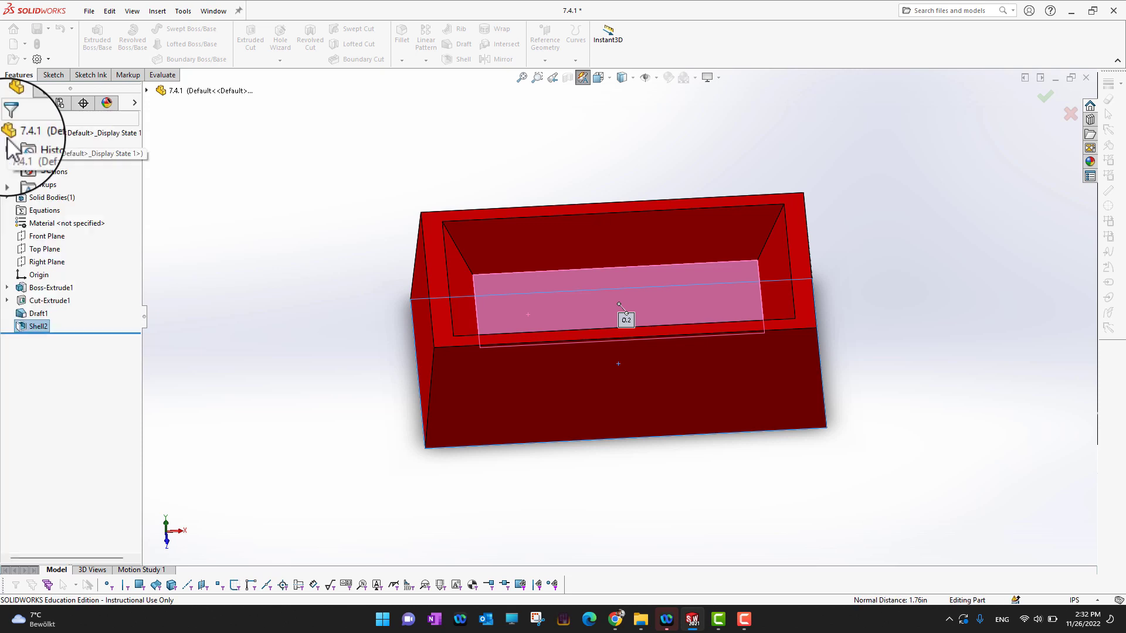
Step: Compare the pocket floor's thickness with the side walls in a section view on the Front Plane
{"action": "middle_click_drag", "start_coordinate": [516, 335], "coordinate": [563, 365]}
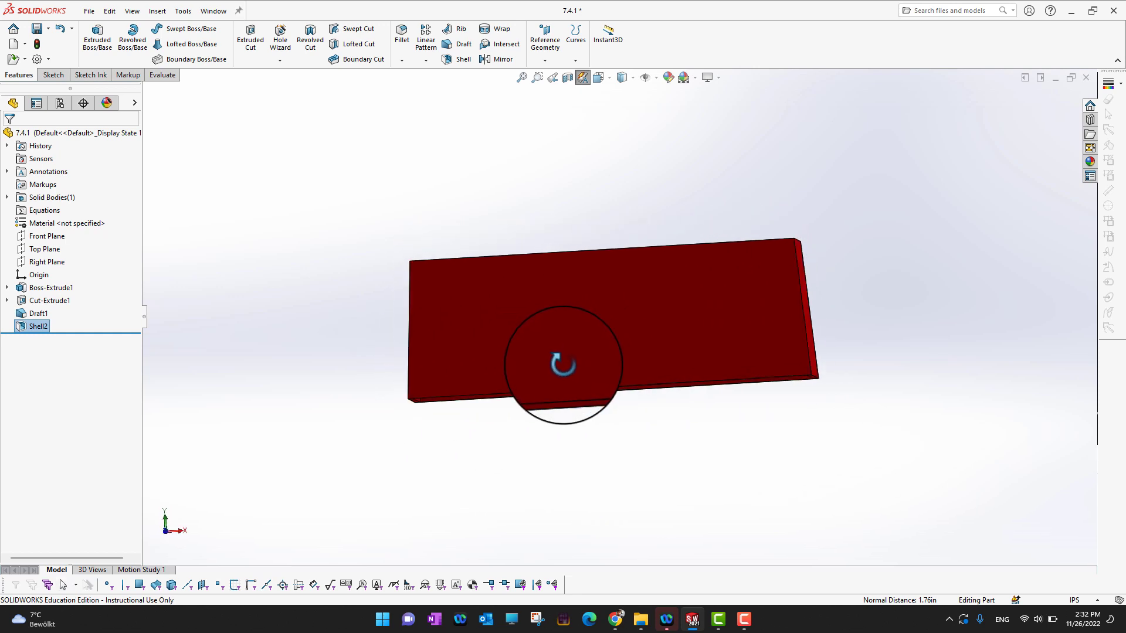
{"action": "left_click", "coordinate": [567, 77]}
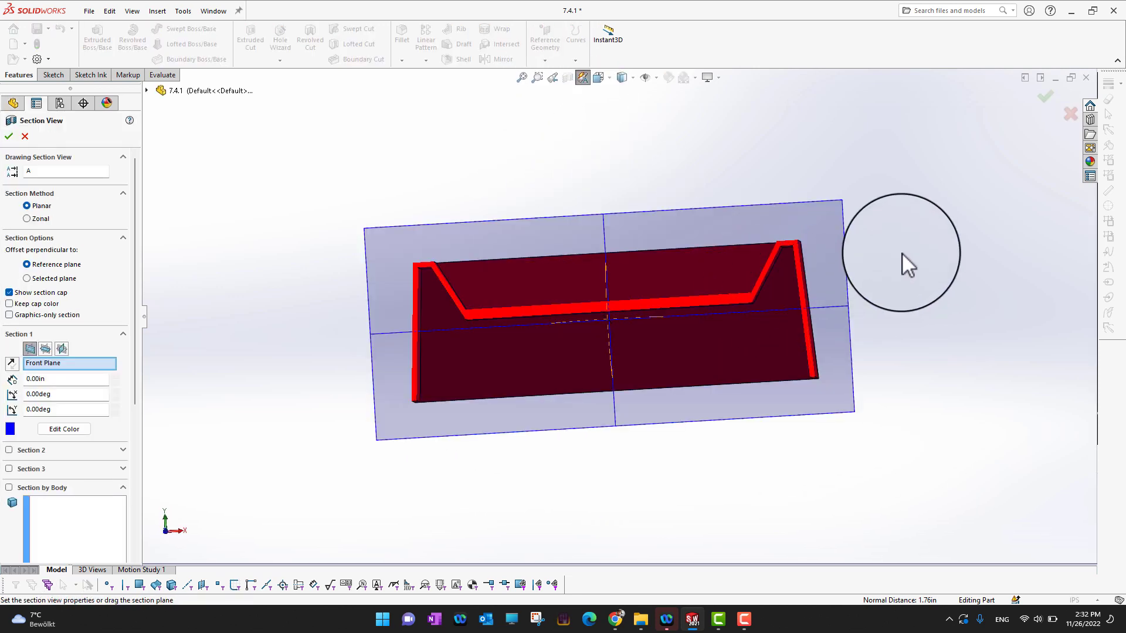
{"action": "scroll", "coordinate": [901, 254], "scroll_direction": "down", "scroll_amount": 2}
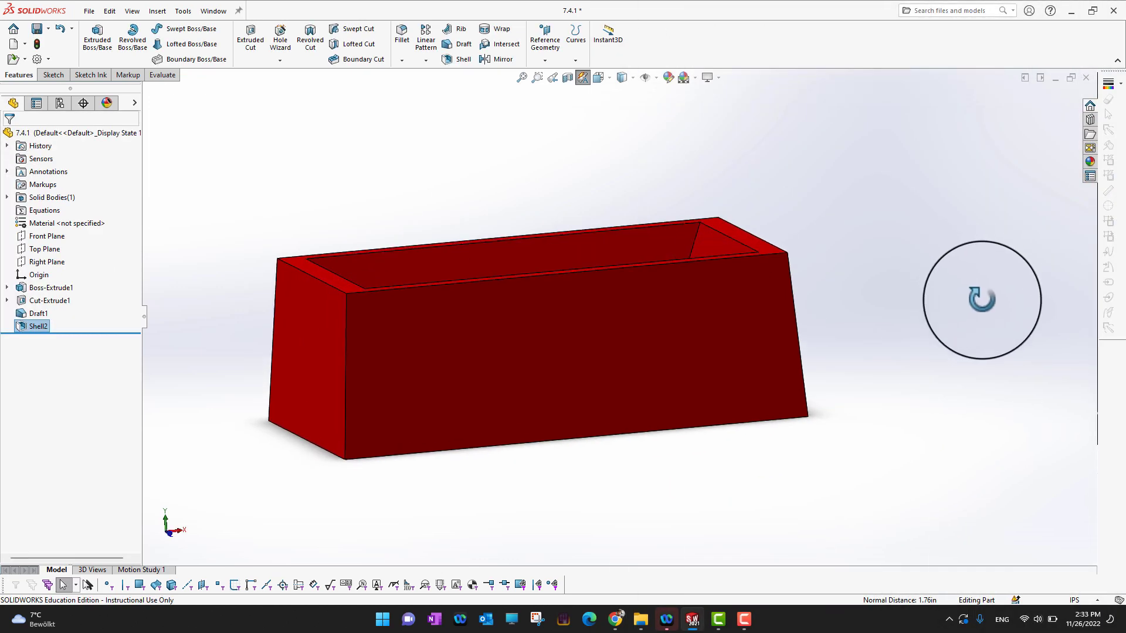
{"action": "middle_click_drag", "start_coordinate": [982, 299], "coordinate": [982, 336]}
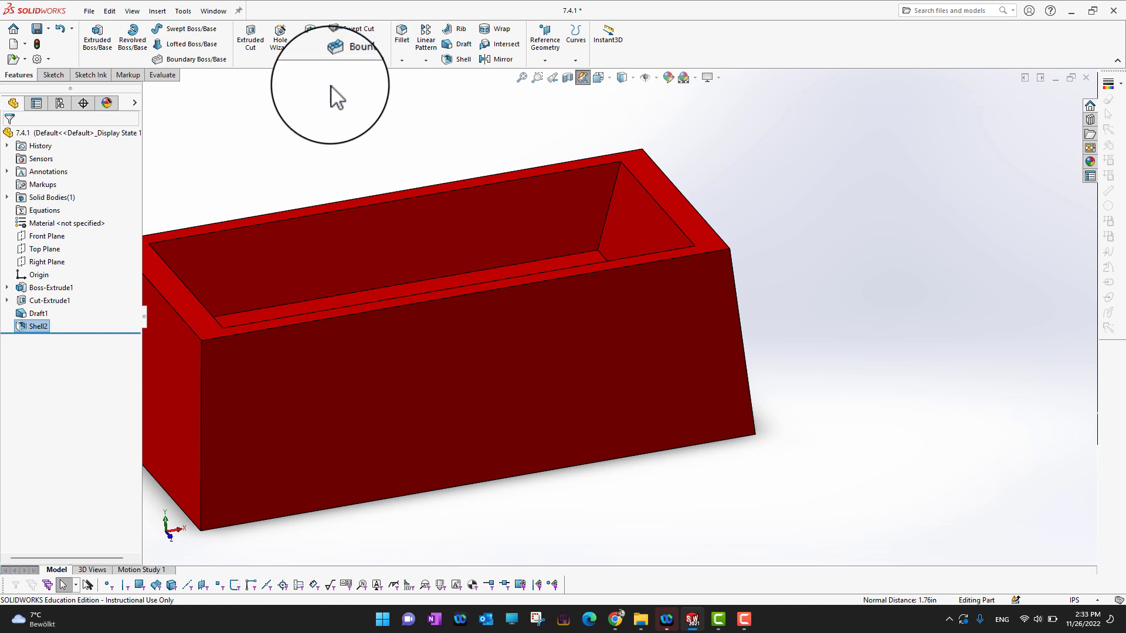
Step: Switch to part 7.4.2 and inspect the bottle's interior in a Front Plane section offset about 0.13 in, discarding the section
{"action": "left_click", "coordinate": [213, 11]}
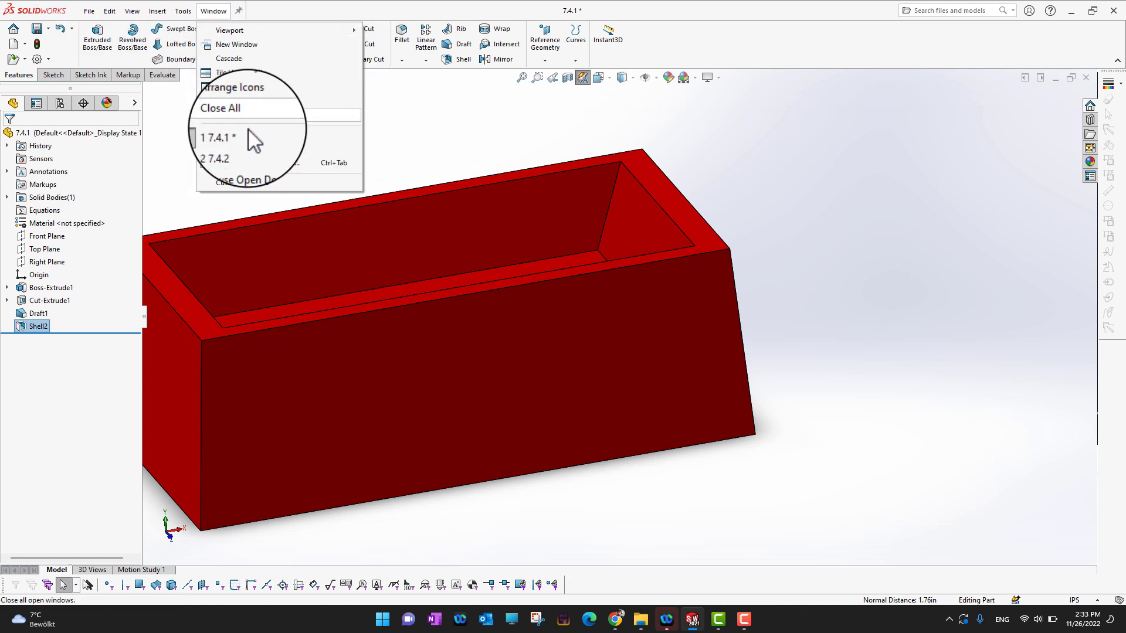
{"action": "left_click", "coordinate": [230, 149]}
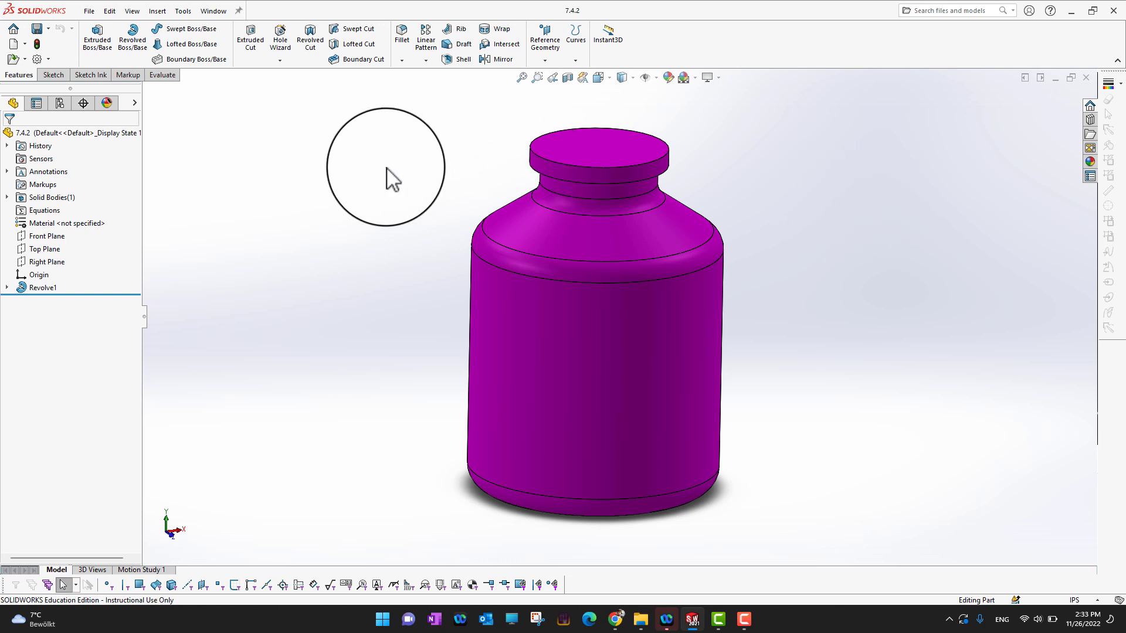
{"action": "left_click", "coordinate": [567, 77]}
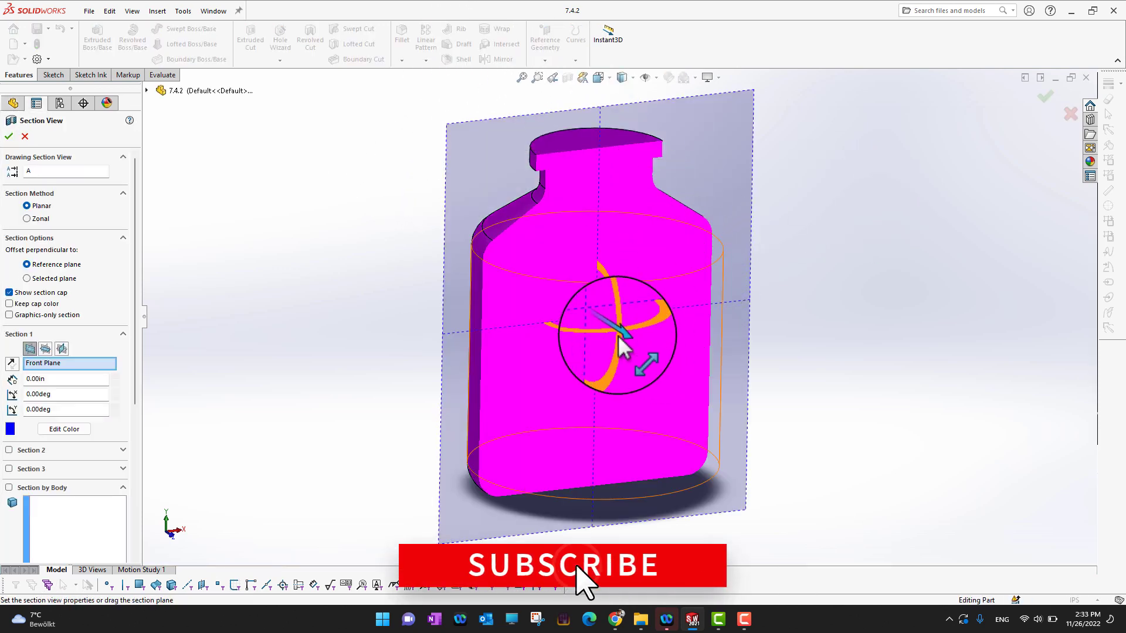
{"action": "left_click_drag", "start_coordinate": [622, 343], "coordinate": [646, 340]}
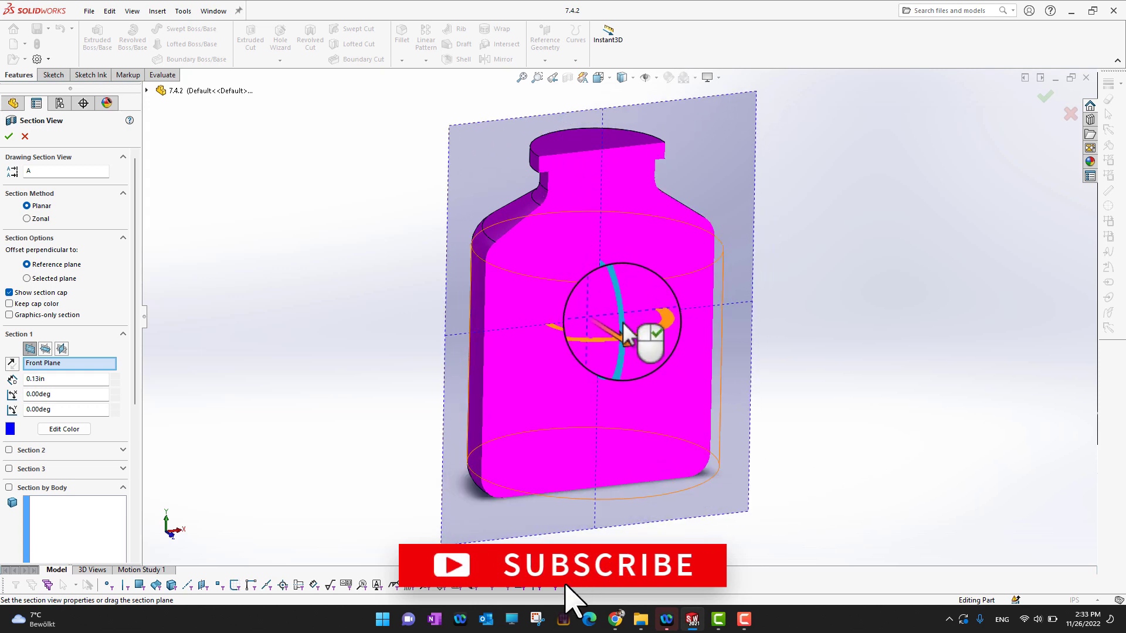
{"action": "key", "text": "Escape"}
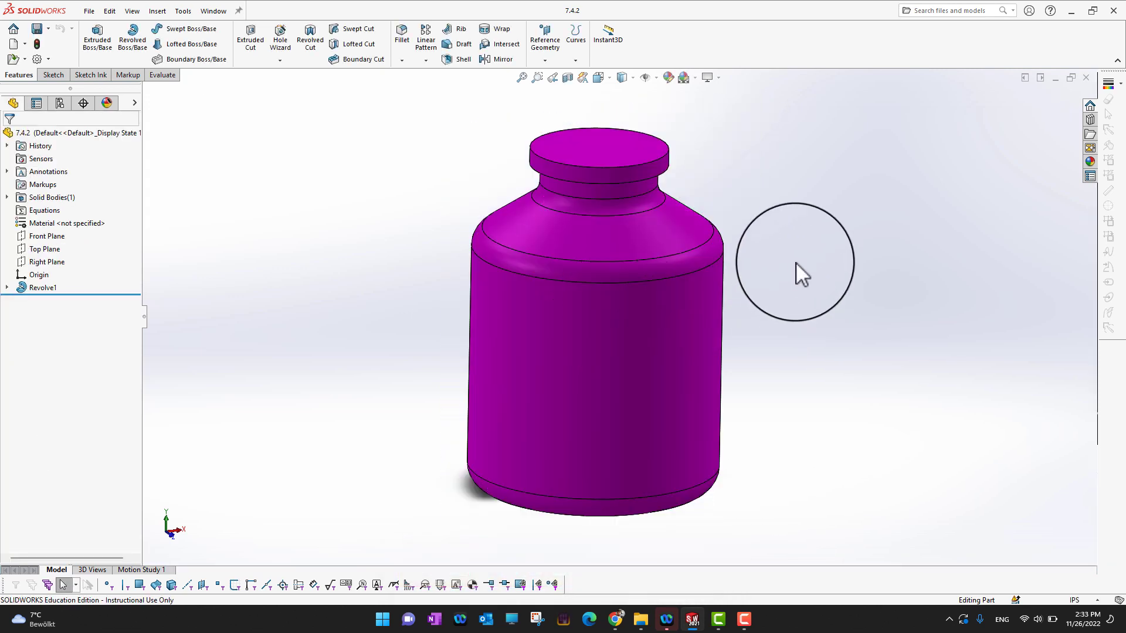
Step: Shell the bottle with a 0.15 in wall thickness, removing the circular top face of the neck
{"action": "left_click", "coordinate": [461, 60]}
{"action": "middle_click_drag", "start_coordinate": [754, 199], "coordinate": [797, 338]}
{"action": "right_click", "coordinate": [38, 172]}
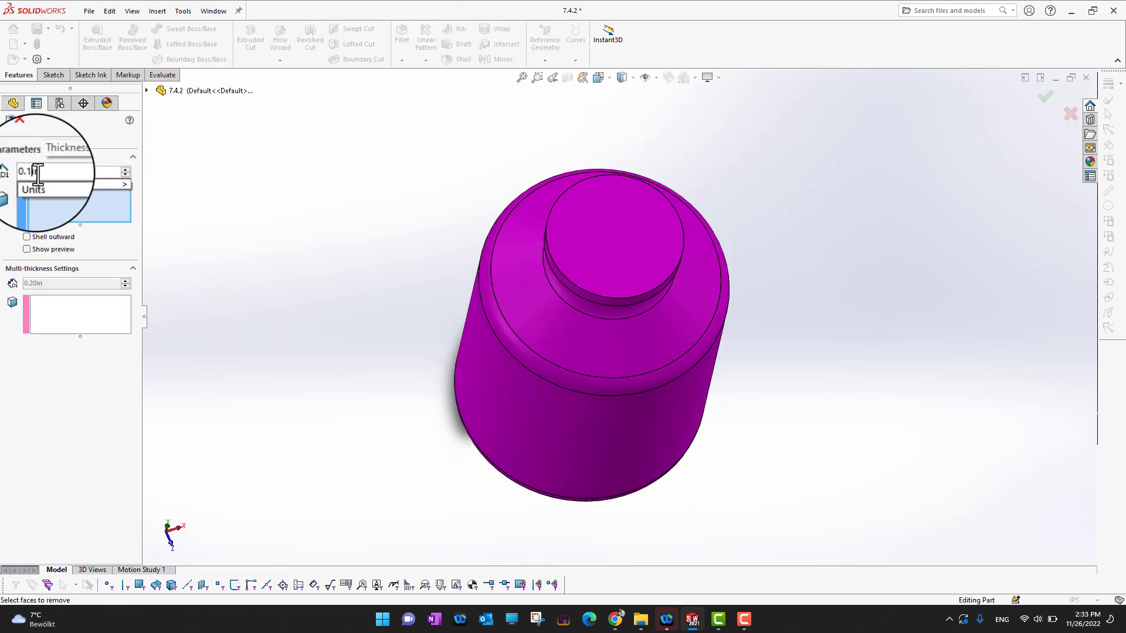
{"action": "type", "text": "5in"}
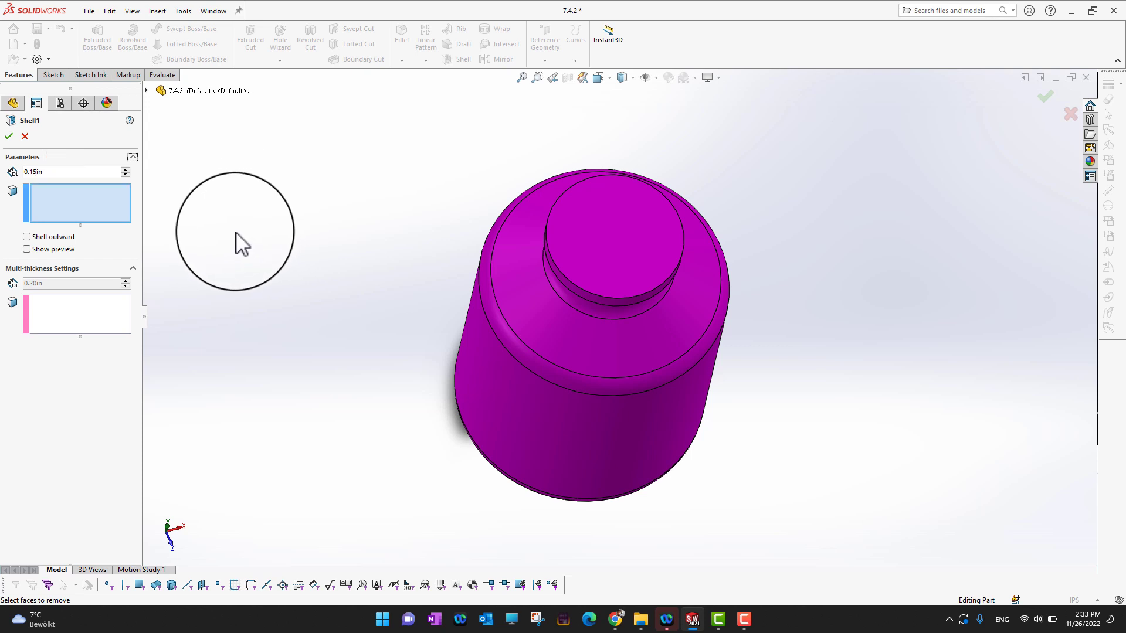
{"action": "left_click", "coordinate": [88, 194]}
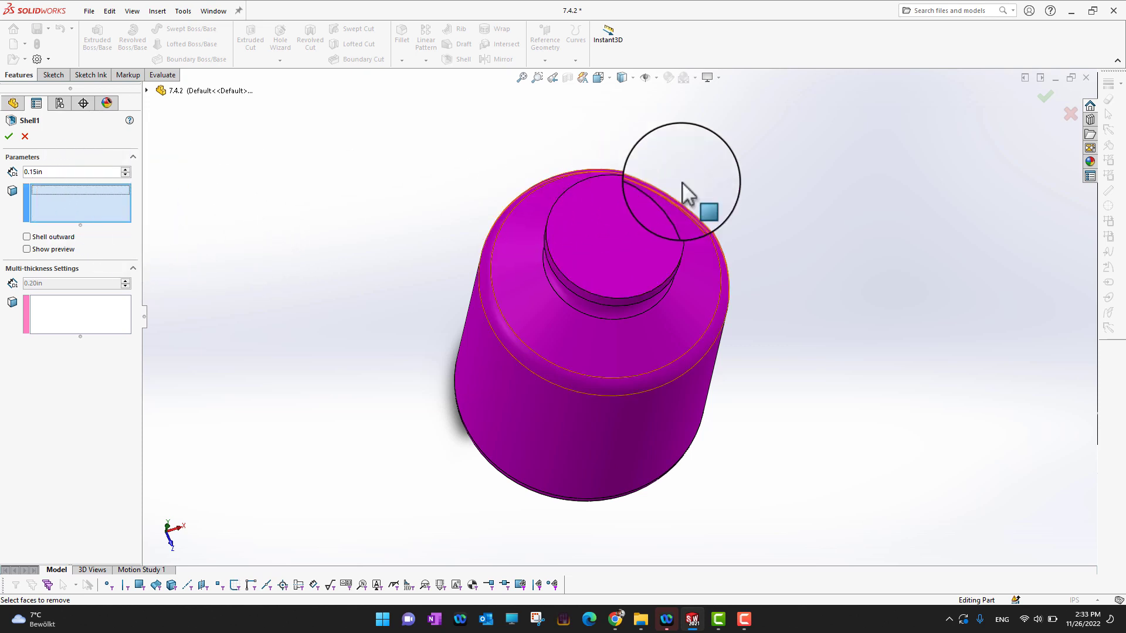
{"action": "left_click", "coordinate": [625, 226]}
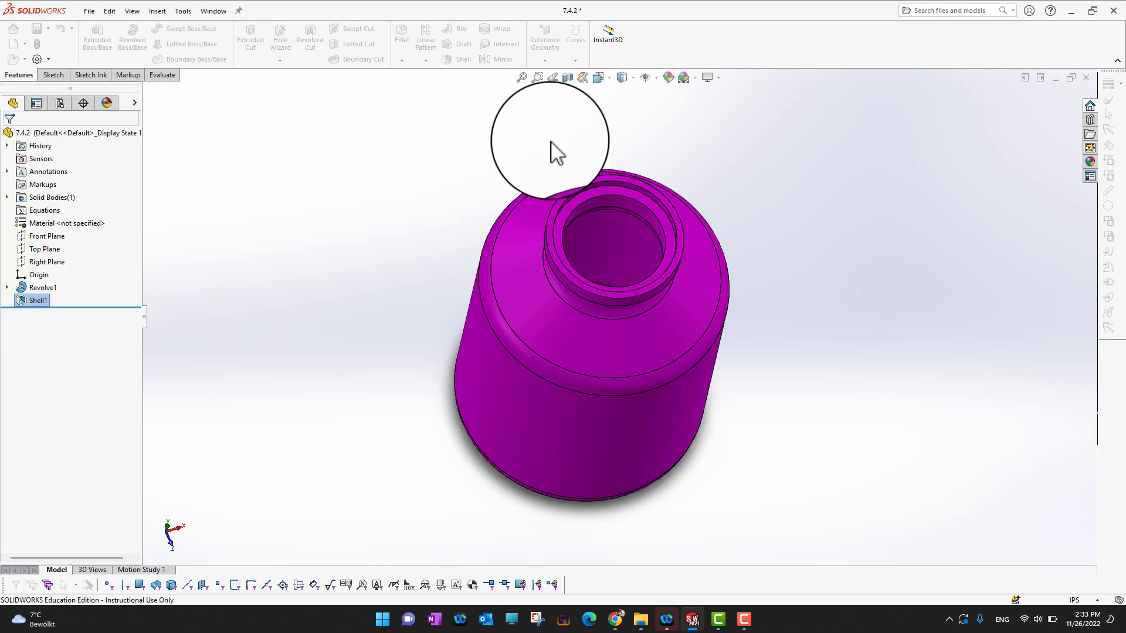
Step: Edit the bottle's shell feature to also remove the flat circular bottom face, keeping the neck's top face removed
{"action": "middle_click_drag", "start_coordinate": [804, 193], "coordinate": [774, 241]}
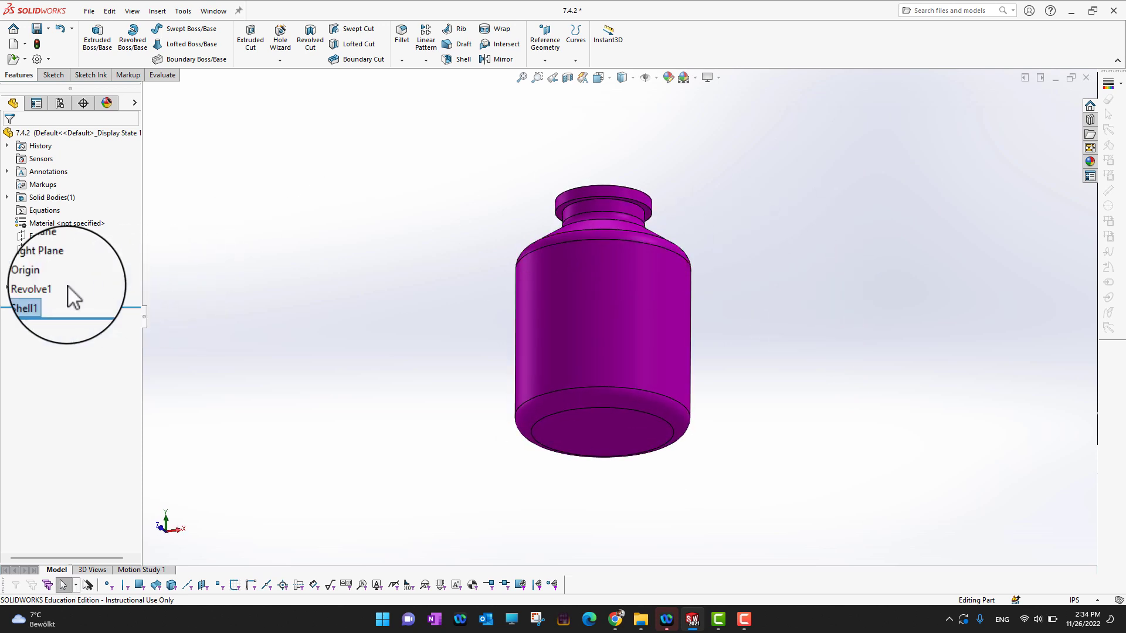
{"action": "left_click", "coordinate": [36, 300]}
{"action": "left_click", "coordinate": [45, 265]}
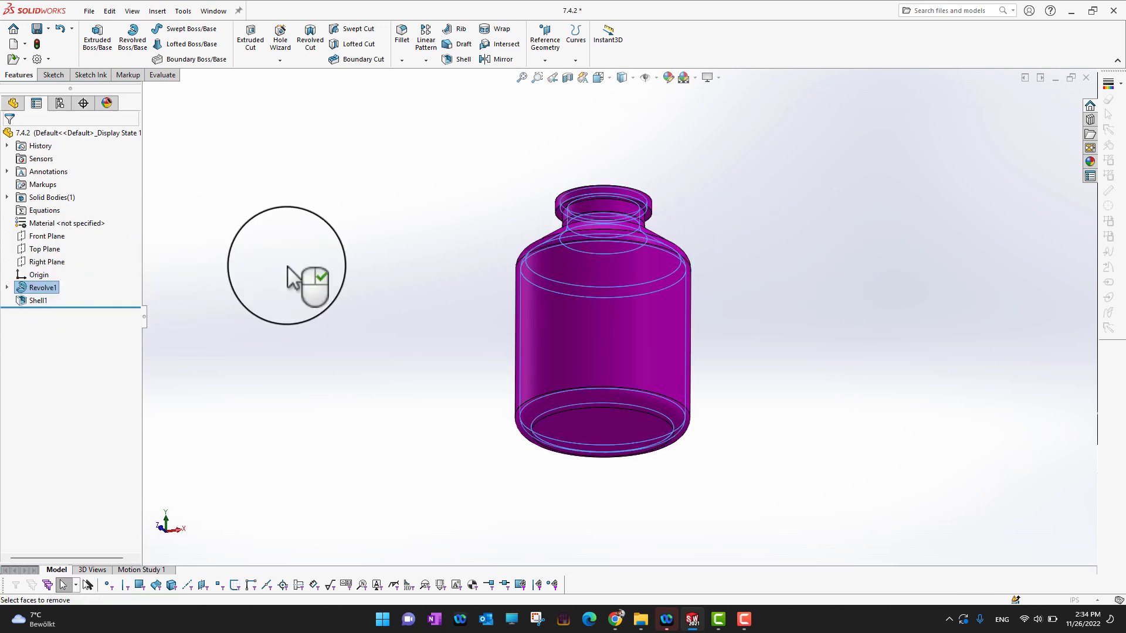
{"action": "middle_click_drag", "start_coordinate": [817, 491], "coordinate": [695, 319]}
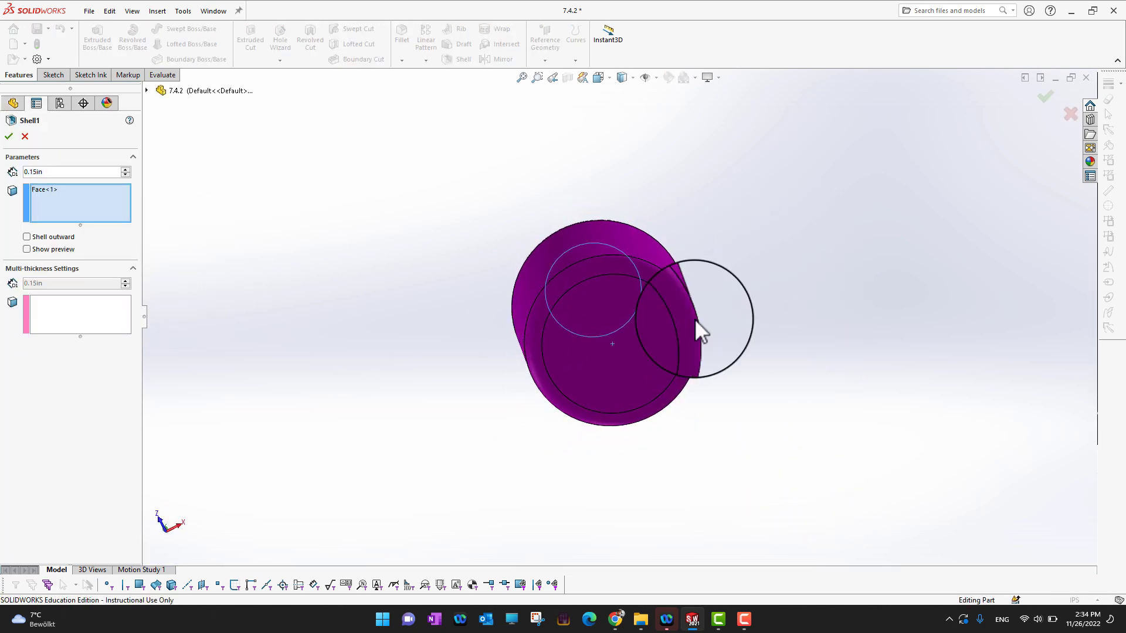
{"action": "left_click", "coordinate": [97, 210]}
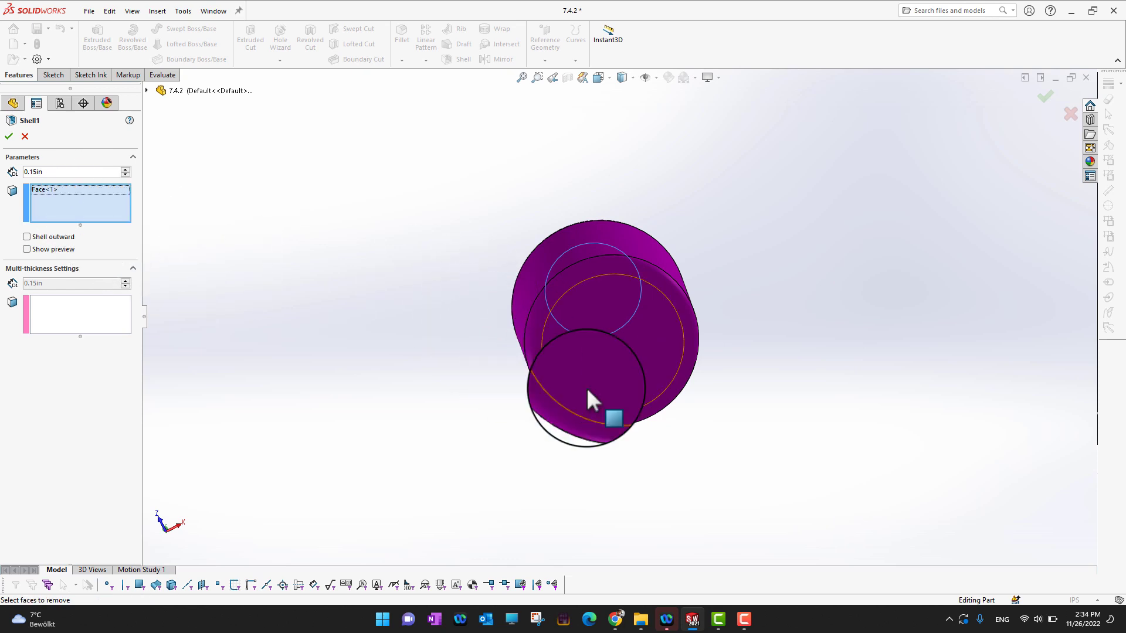
{"action": "left_click", "coordinate": [630, 381]}
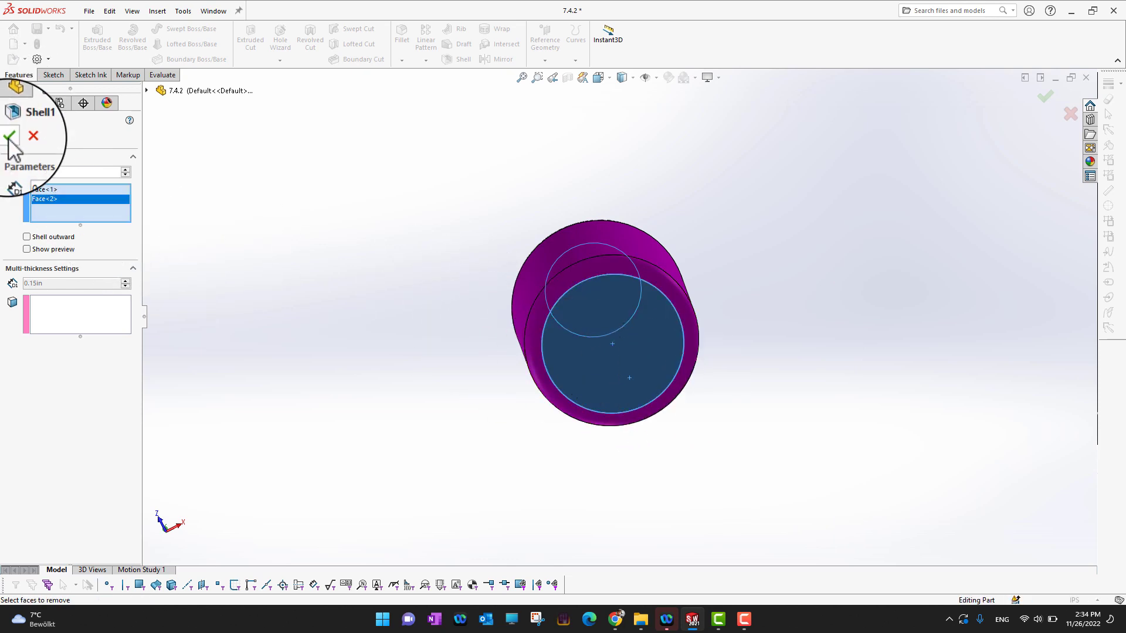
{"action": "middle_click_drag", "start_coordinate": [871, 220], "coordinate": [817, 201]}
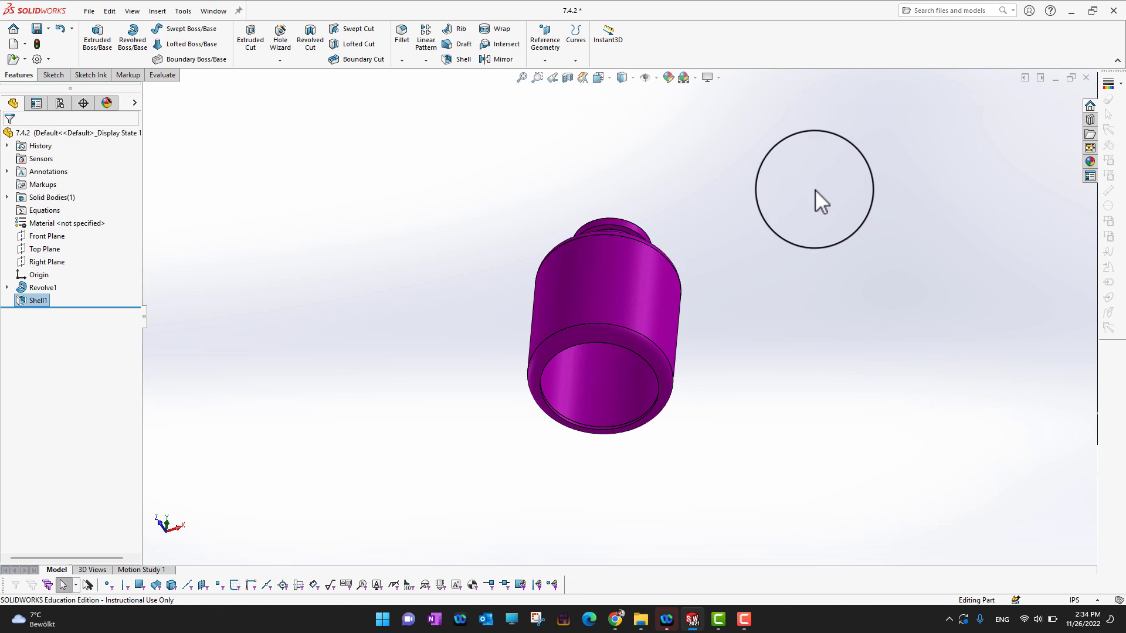
Step: Edit the bottle's shell feature to also remove the rounded face around the base and the cylindrical side face
{"action": "left_click", "coordinate": [19, 297]}
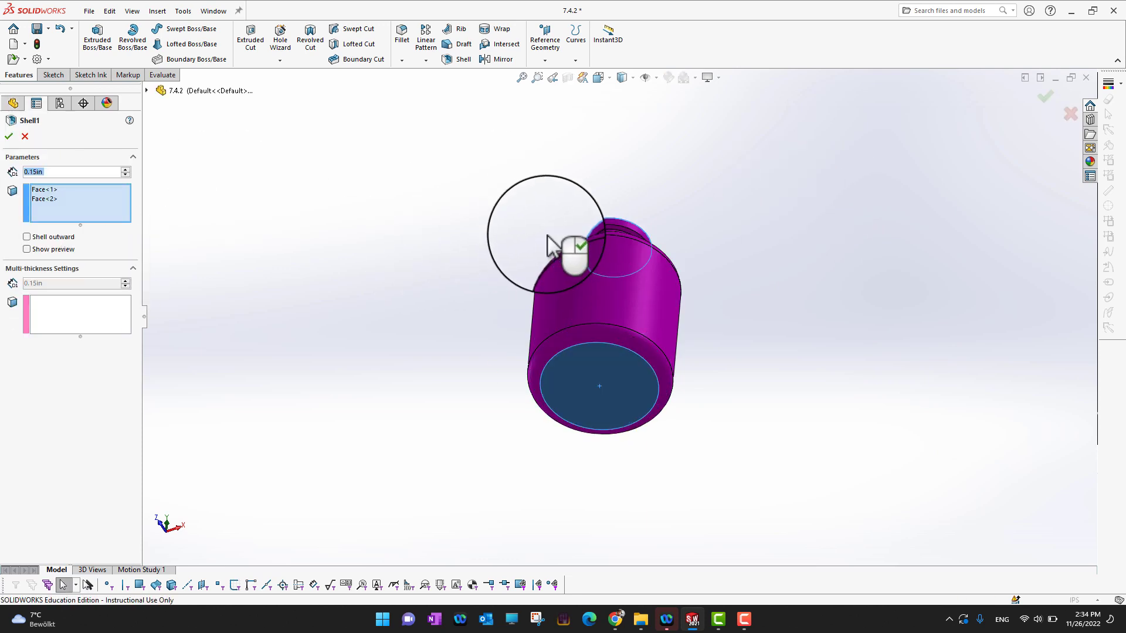
{"action": "left_click", "coordinate": [645, 351]}
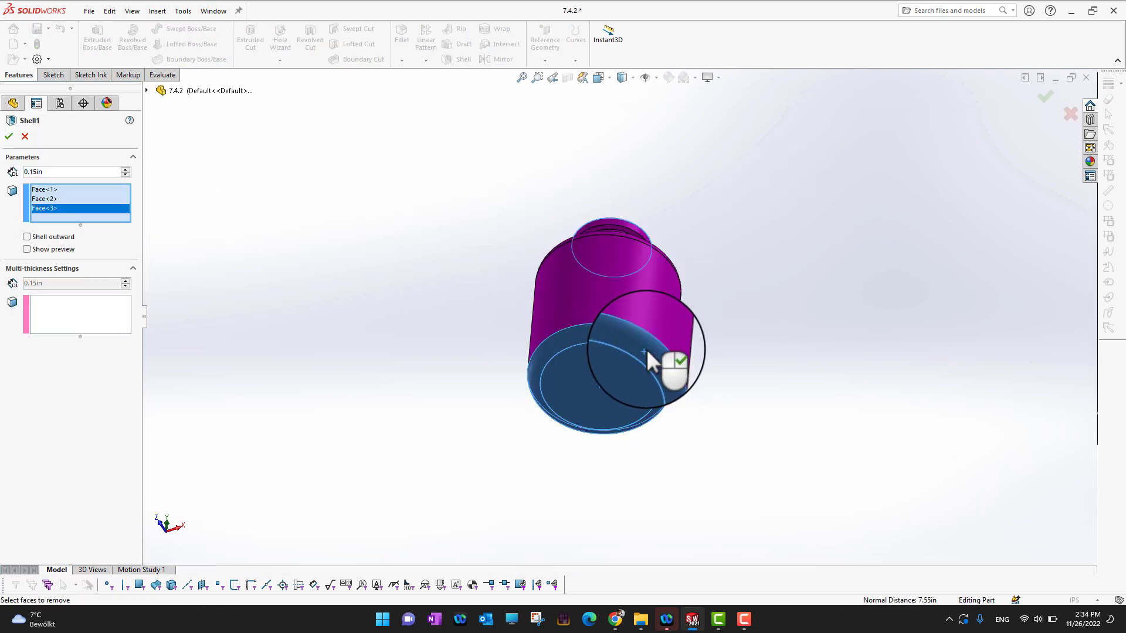
{"action": "left_click", "coordinate": [642, 308]}
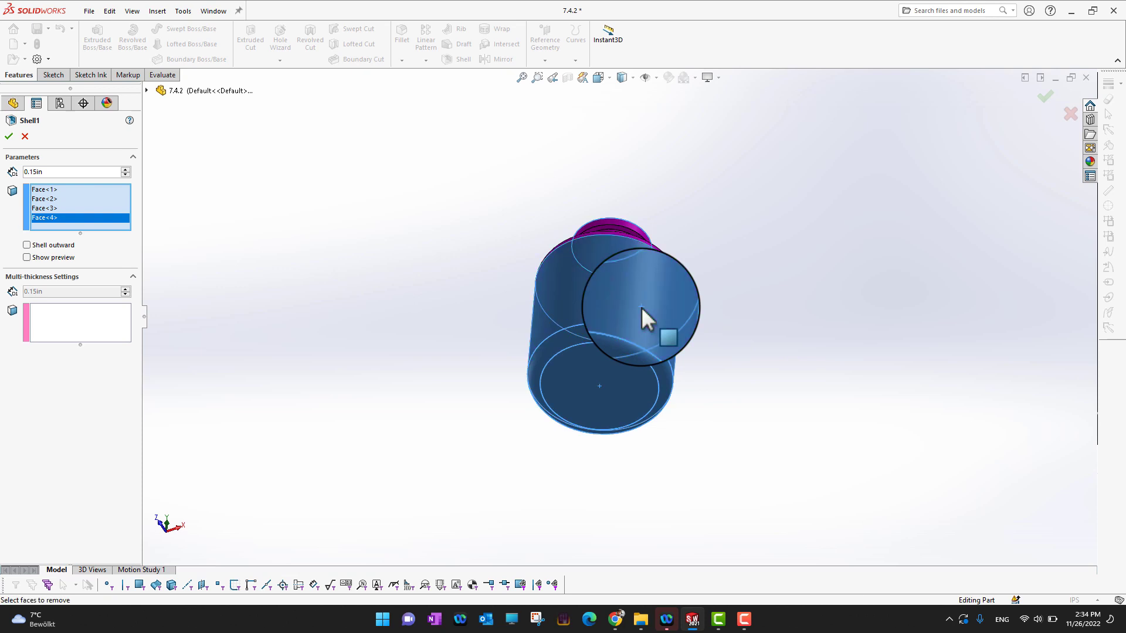
{"action": "left_click", "coordinate": [7, 130]}
{"action": "middle_click_drag", "start_coordinate": [847, 301], "coordinate": [870, 335]}
{"action": "scroll", "coordinate": [870, 336], "scroll_direction": "down", "scroll_amount": 3}
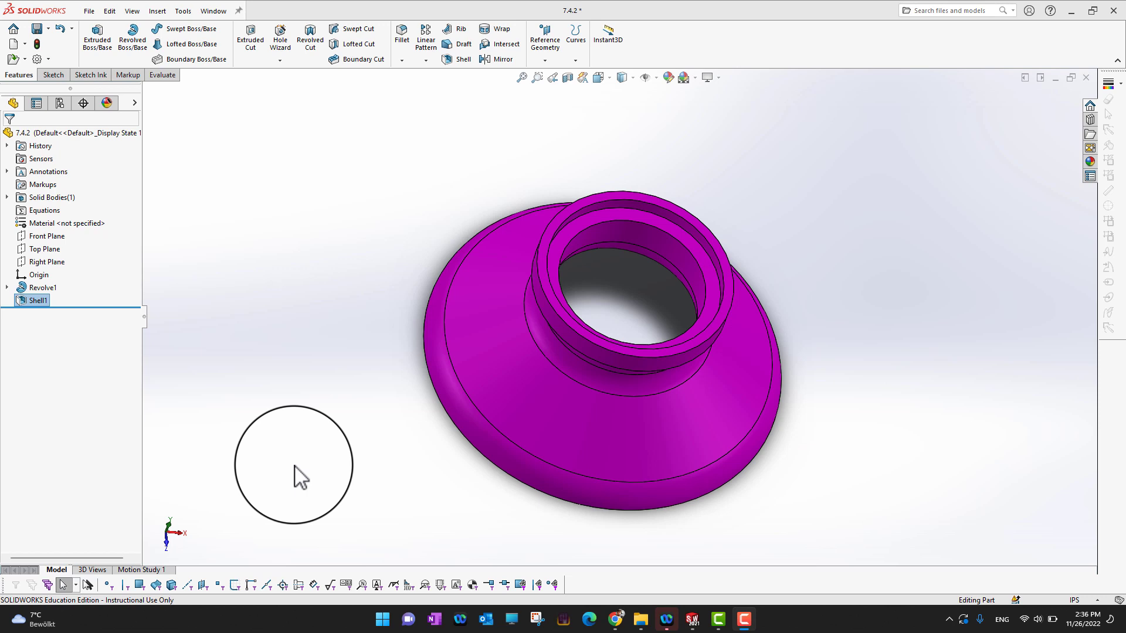
{"action": "middle_click_drag", "start_coordinate": [300, 478], "coordinate": [889, 411]}
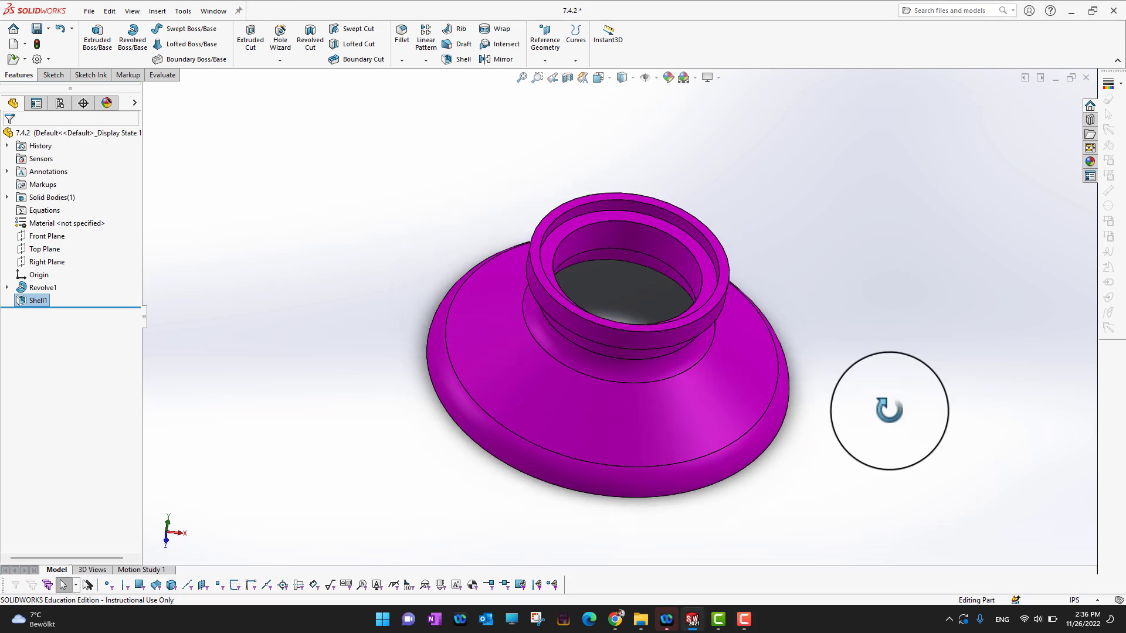